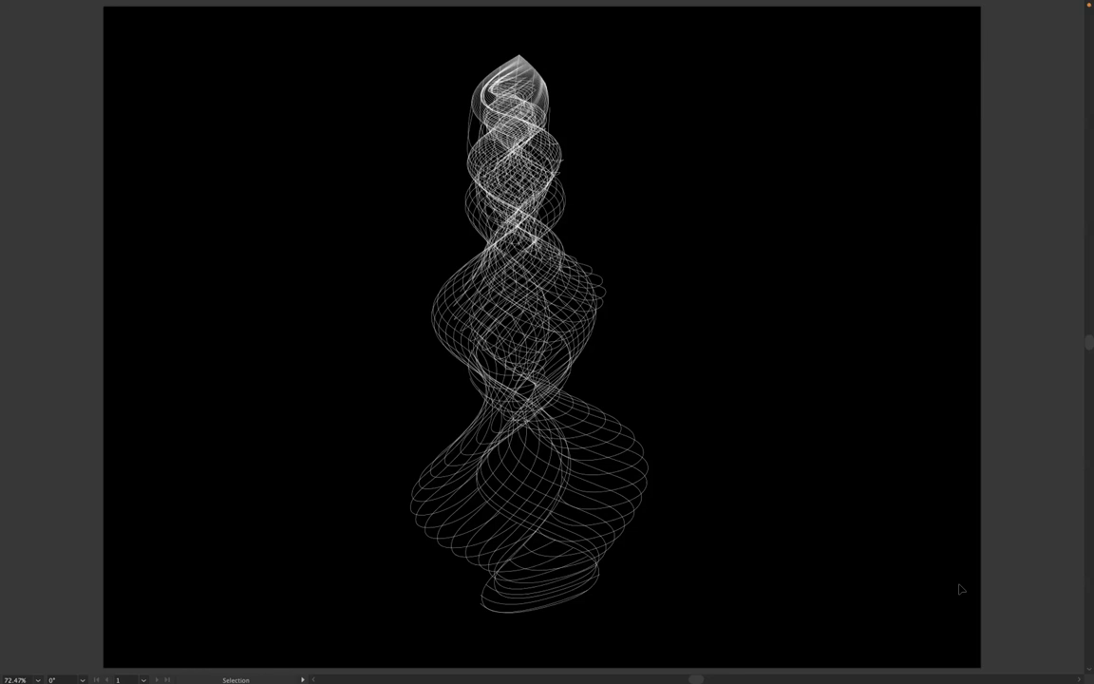
Delete the smoke swirl, keeping one 0.25 pt white vertical line at the left edge, zoomed to 200%.
key(f)
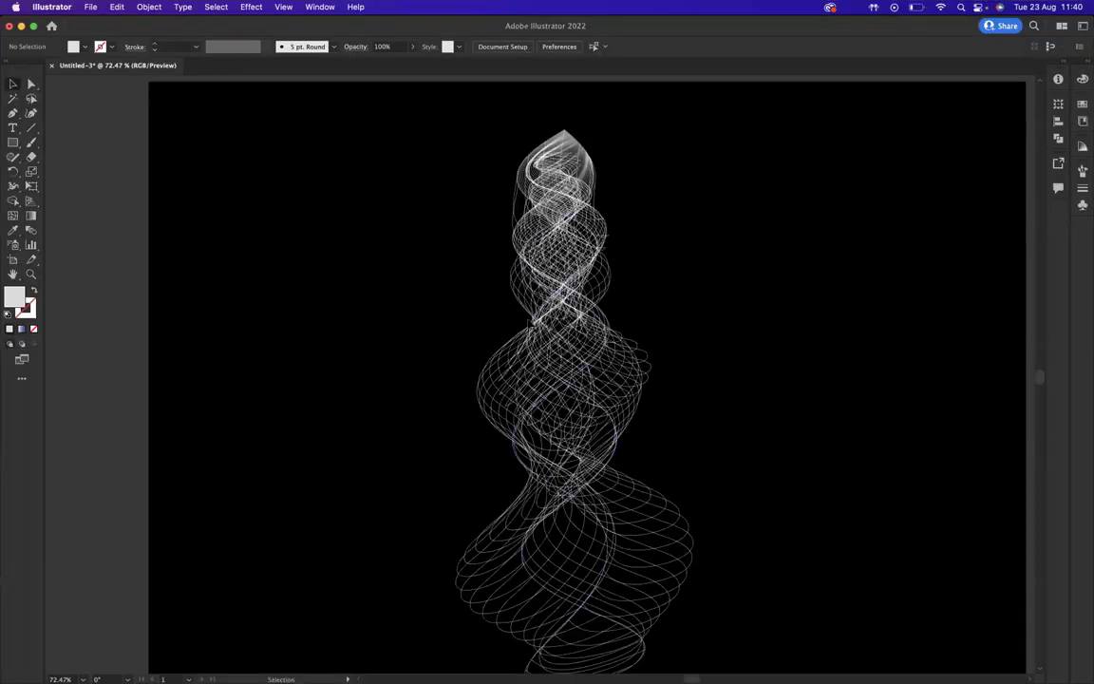
key(a)
key(super+minus)
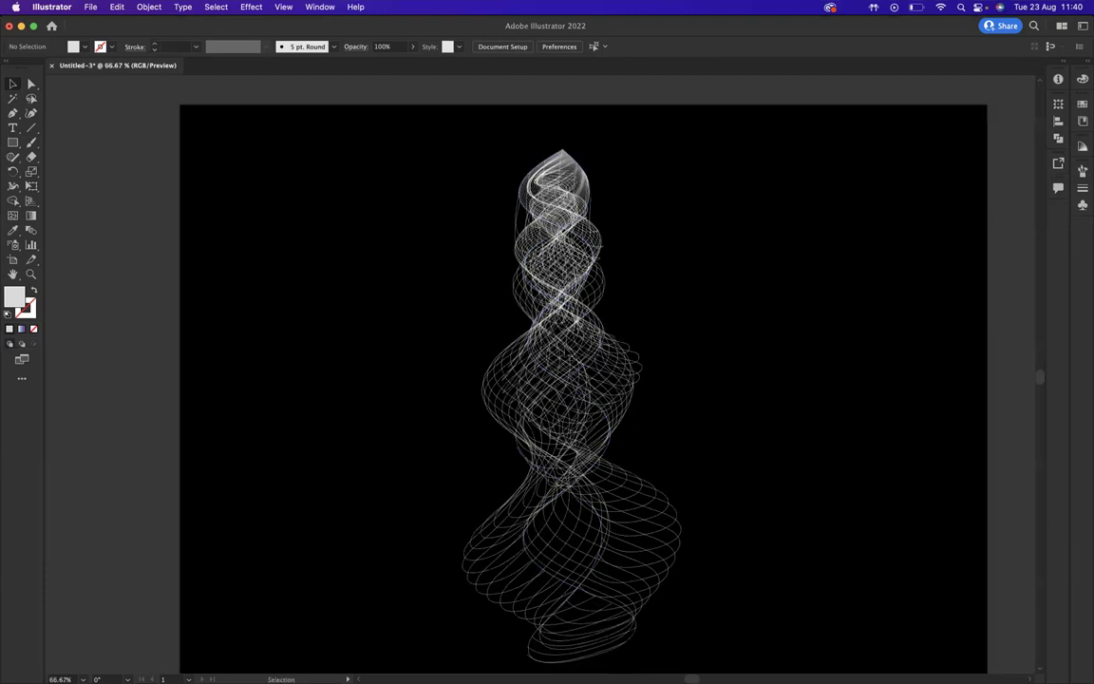
key(v)
key(super+a)
key(Delete)
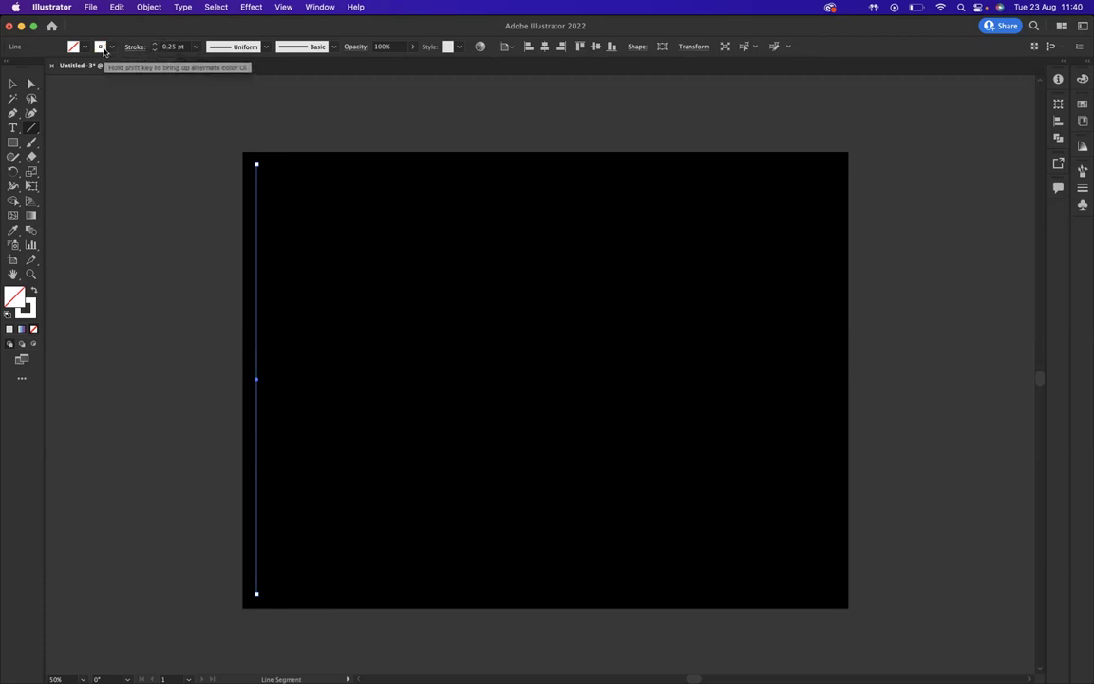
click(12, 84)
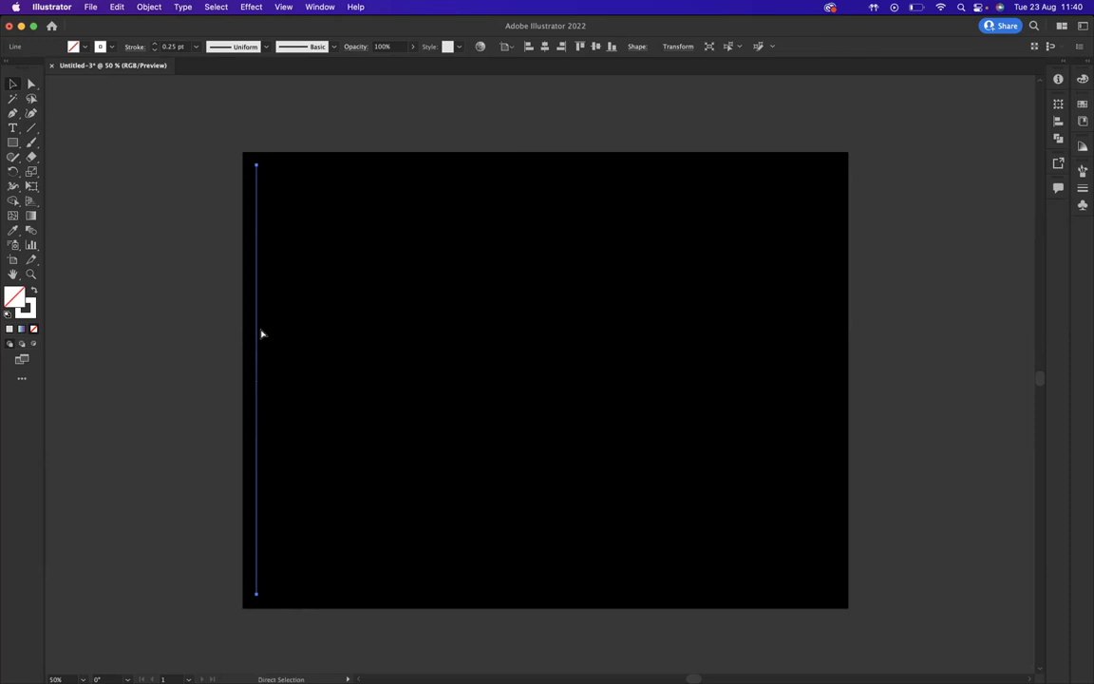
key(super+equal)
key(super+equal)
key(super+equal)
key(super+equal)
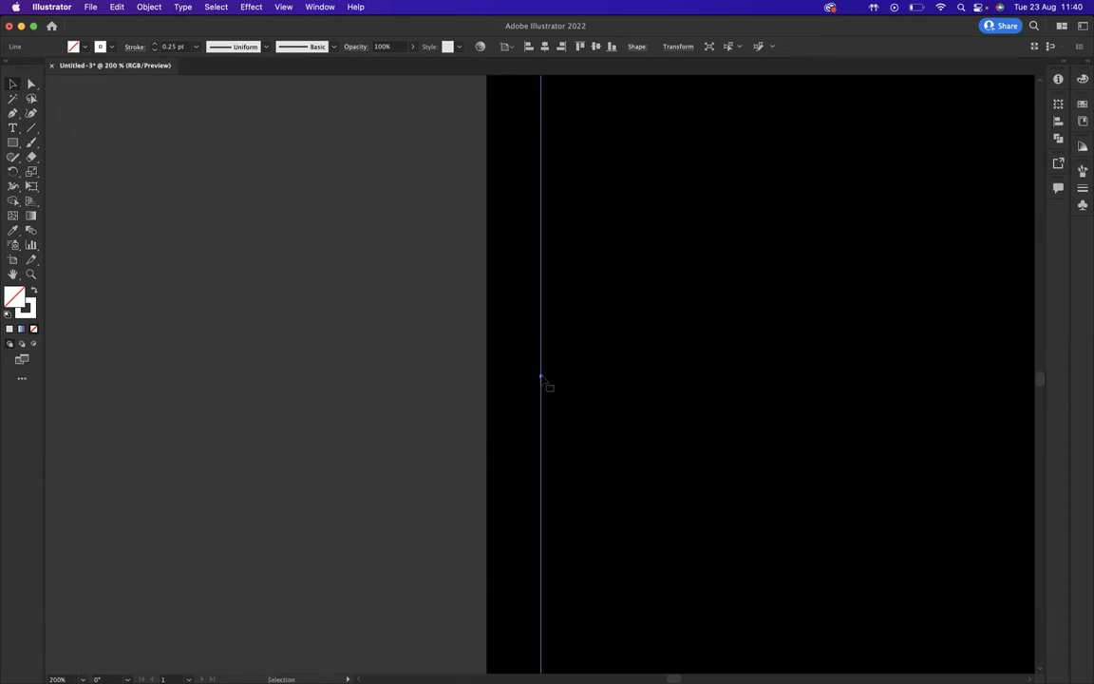
Alt-drag a copy of the line 2.8 px right, then repeat with Cmd+D for evenly spaced lines.
drag(542, 377, 546, 378)
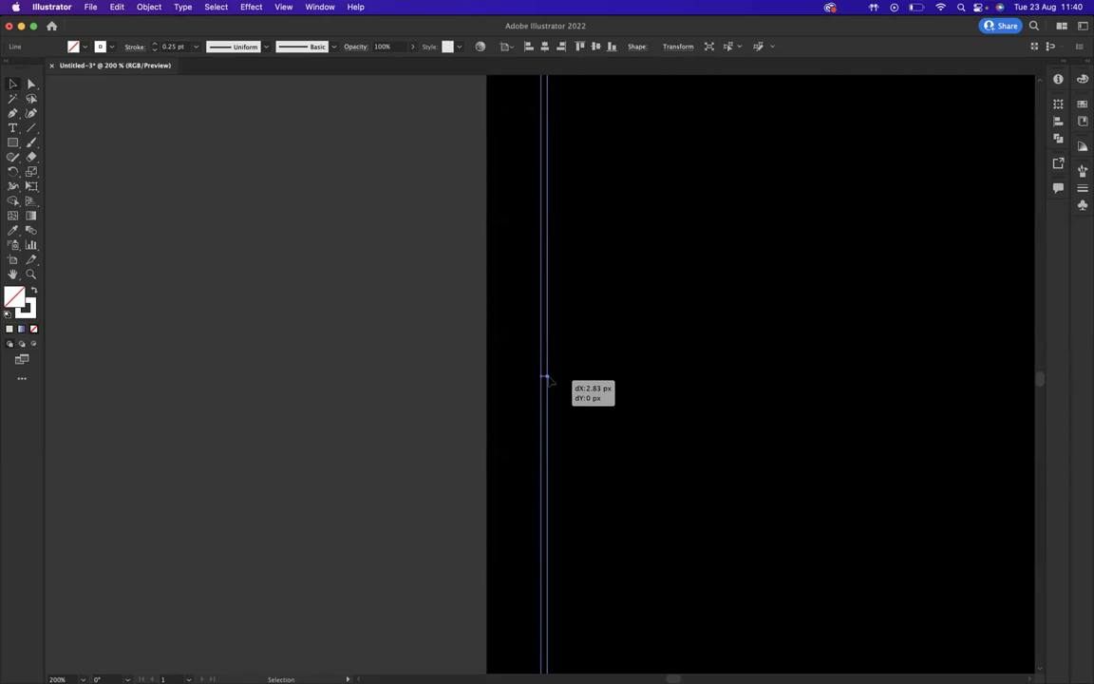
drag(546, 378, 548, 377)
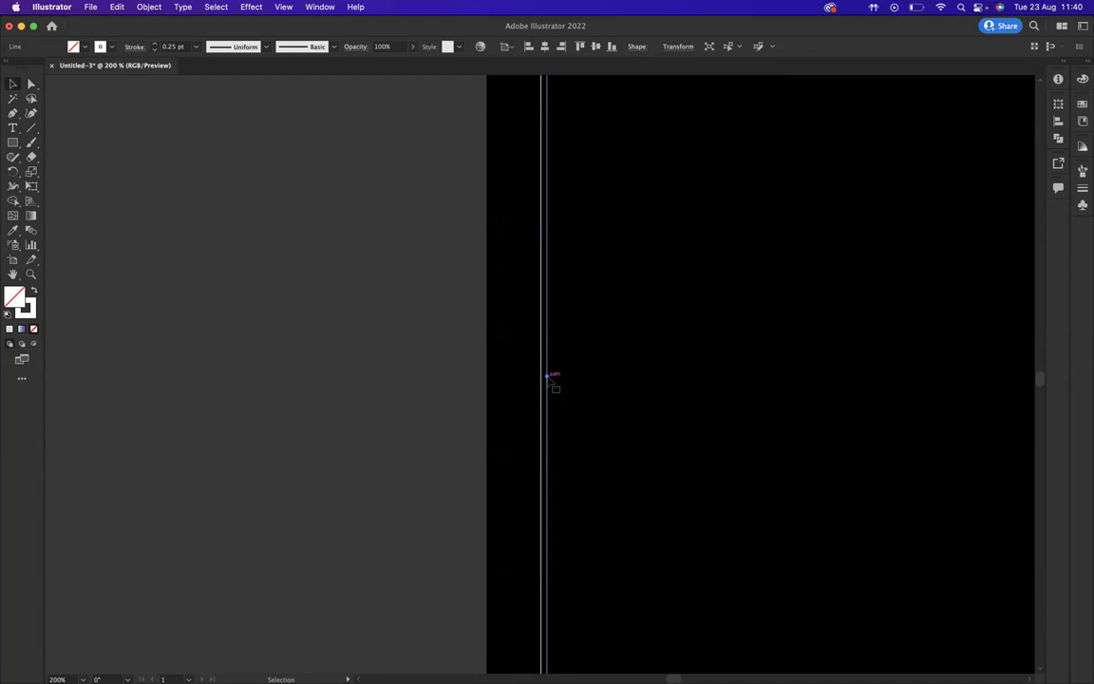
key(super+d)
key(super+d)
key(super+d)
key(super+d)
key(super+d)
key(super+d)
key(super+d)
key(super+d)
key(super+d)
key(super+d)
key(super+d)
key(super+d)
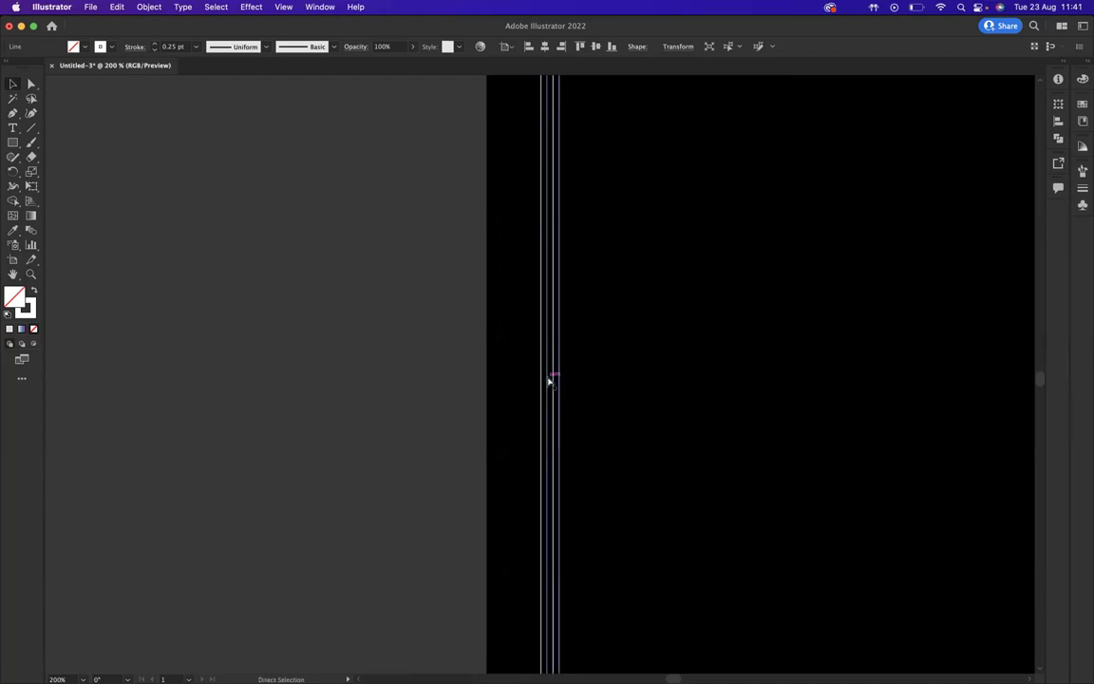
key(super+d)
key(super+d)
key(super+d)
key(super+d)
key(super+d)
key(super+d)
key(super+d)
key(super+d)
key(super+d)
key(super+d)
key(super+d)
key(super+d)
key(super+d)
key(super+d)
key(super+d)
key(super+d)
key(super+d)
key(super+d)
key(super+d)
key(super+d)
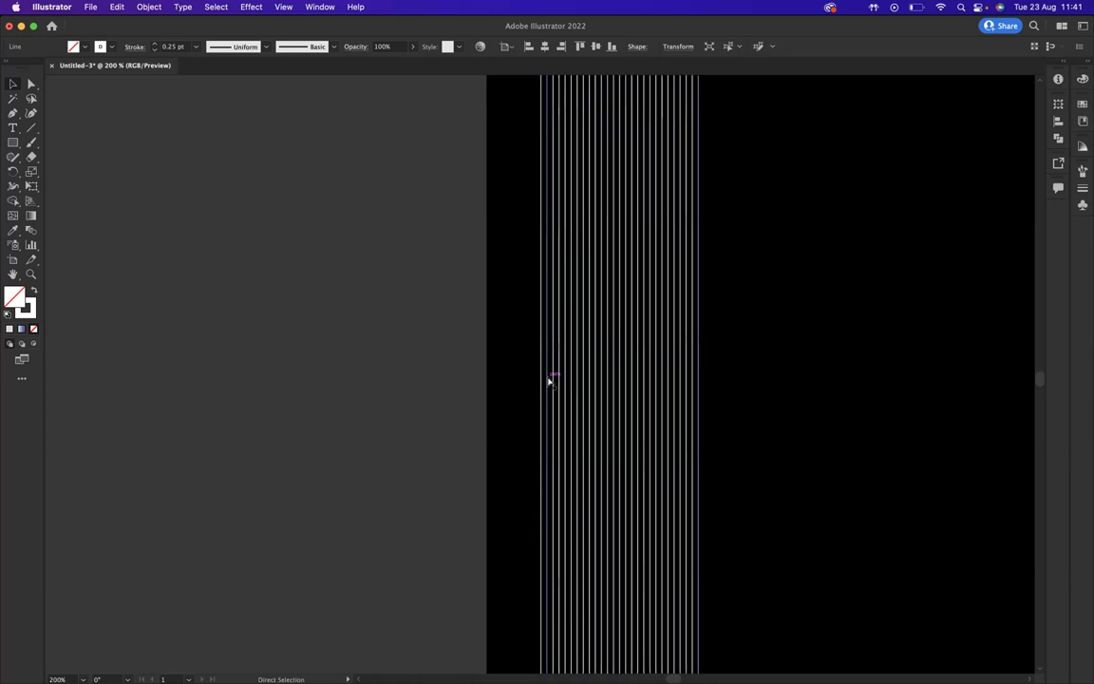
key(super+d)
key(super+d)
key(super+d)
key(super+d)
key(super+d)
key(super+d)
key(super+d)
key(super+d)
key(super+d)
key(super+d)
key(super+d)
key(super+d)
key(super+d)
key(super+d)
key(super+d)
key(super+d)
key(super+d)
key(super+d)
key(super+d)
key(super+d)
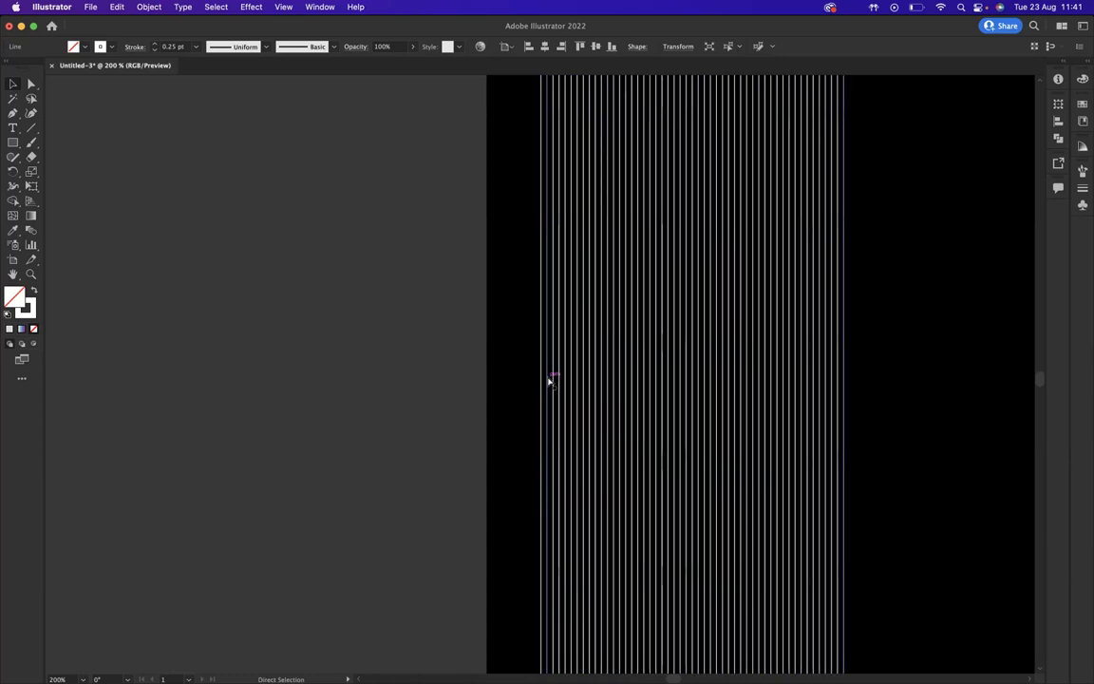
key(super+d)
key(super+d)
key(super+d)
key(super+d)
key(super+d)
key(super+d)
key(super+d)
key(super+d)
key(super+d)
key(super+d)
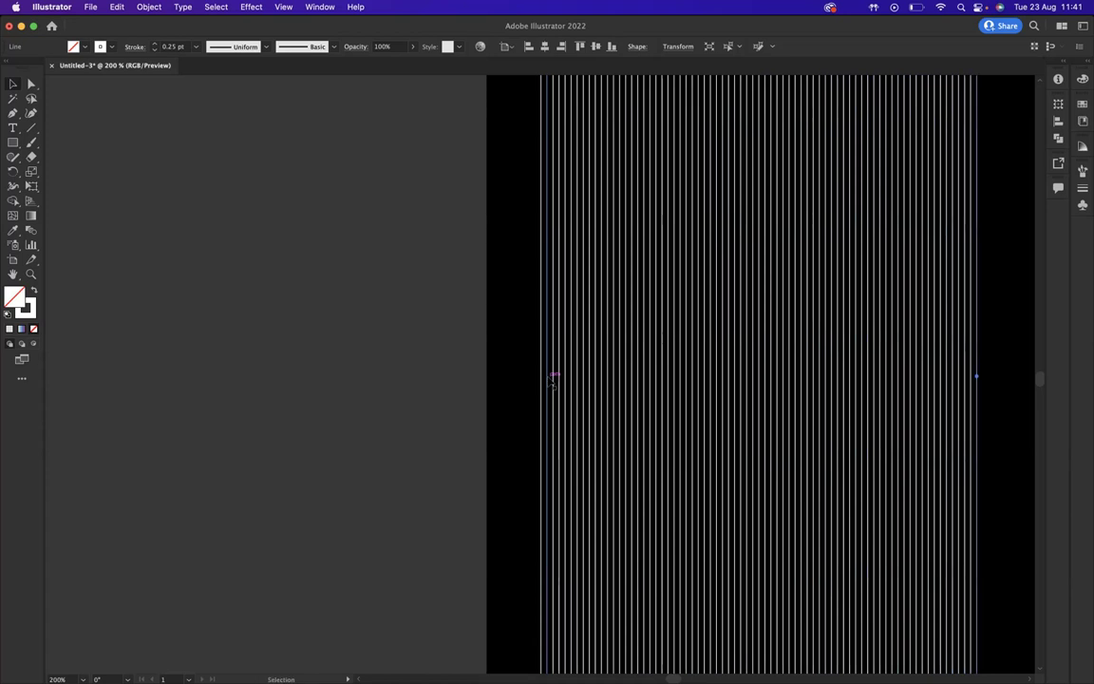
Zoom out to the whole artboard, nudge the last line right, and deselect.
click(10, 84)
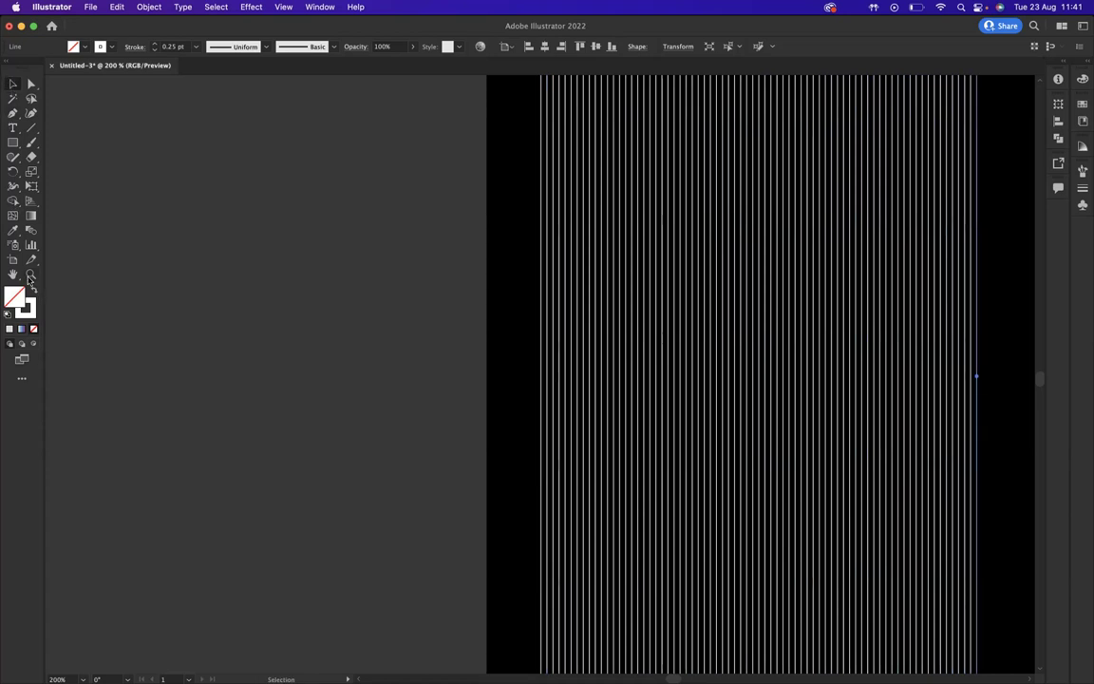
key(super+minus)
key(super+minus)
key(super+minus)
key(super+minus)
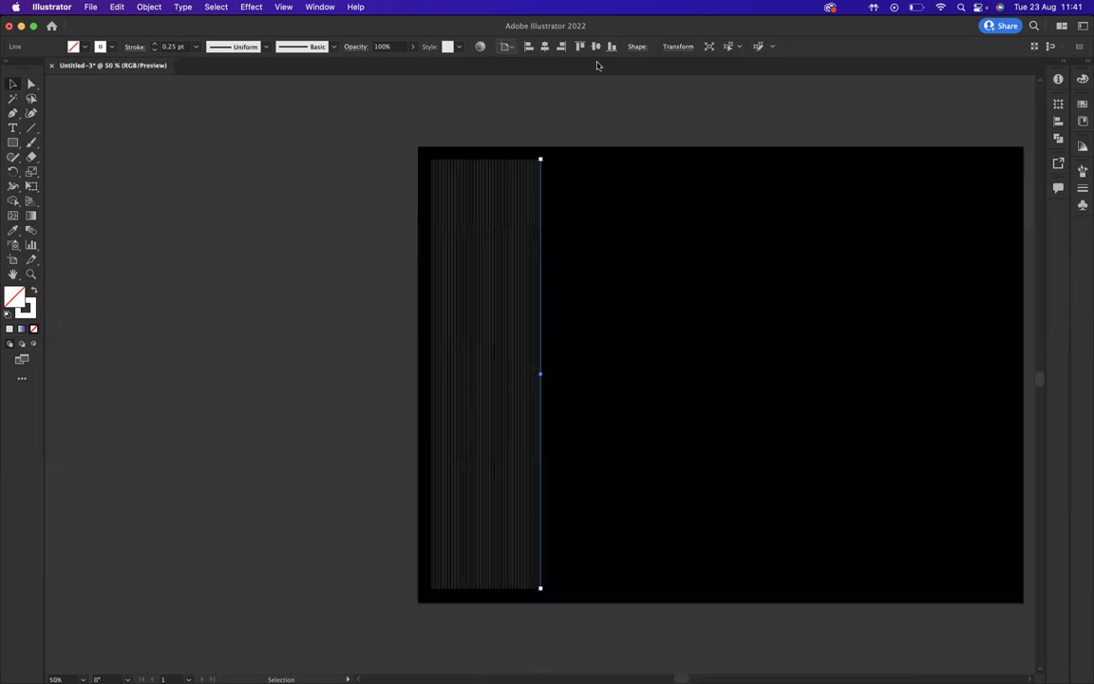
drag(884, 275, 665, 278)
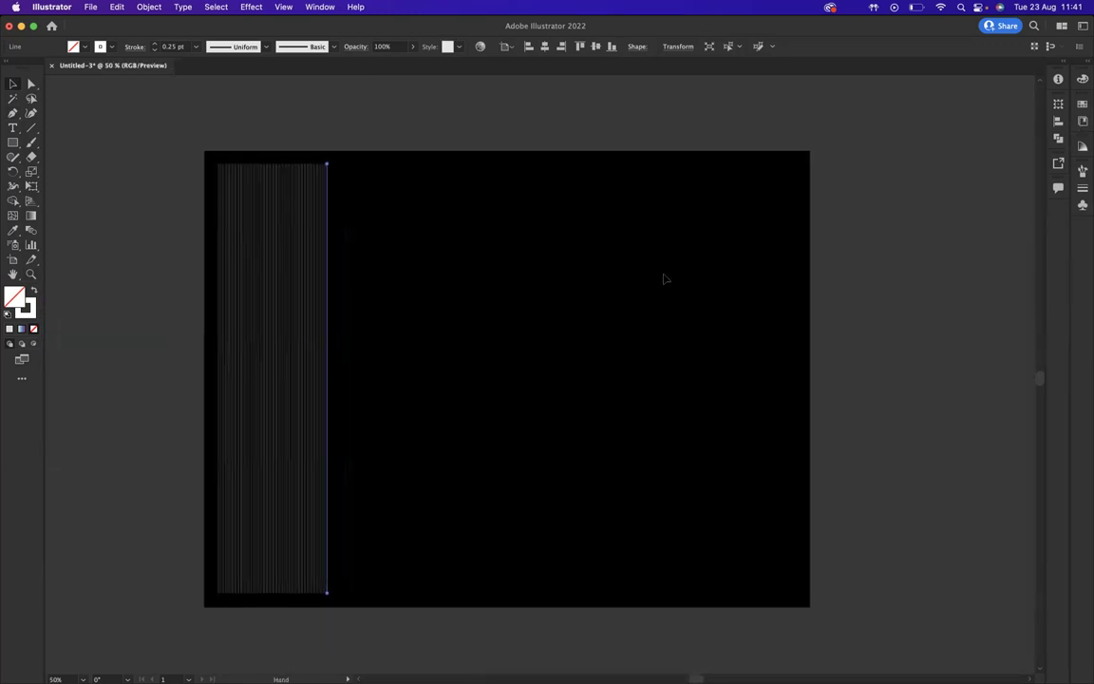
key(Right)
key(Right)
key(Right)
key(Right)
key(Right)
key(Right)
key(Right)
key(Right)
key(Right)
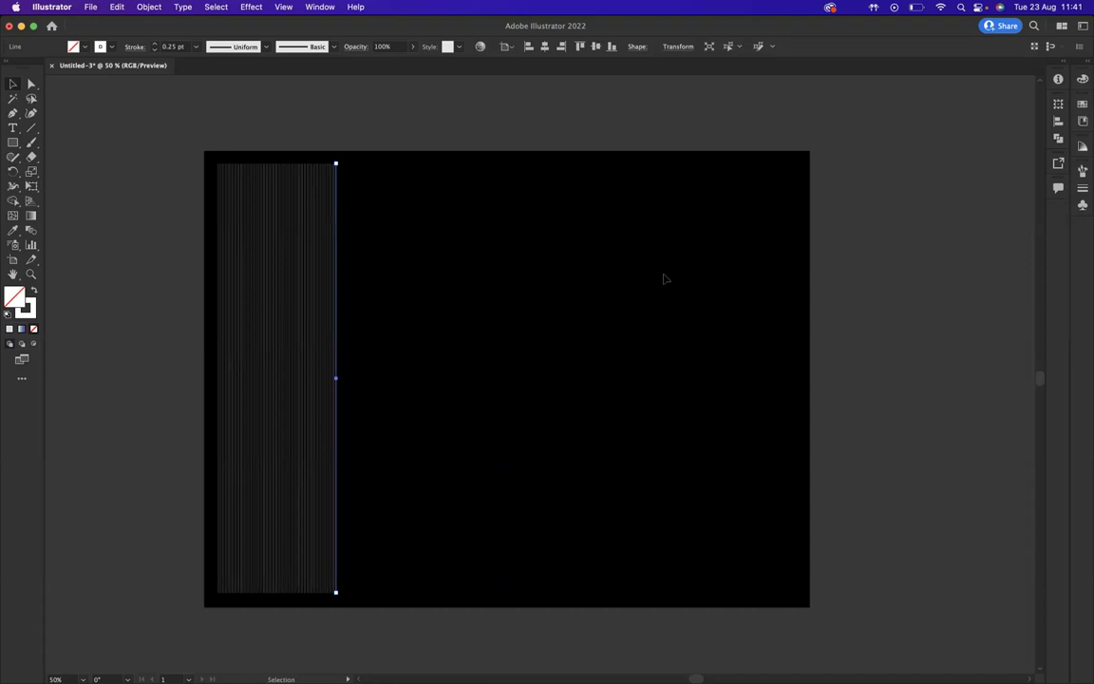
click(128, 282)
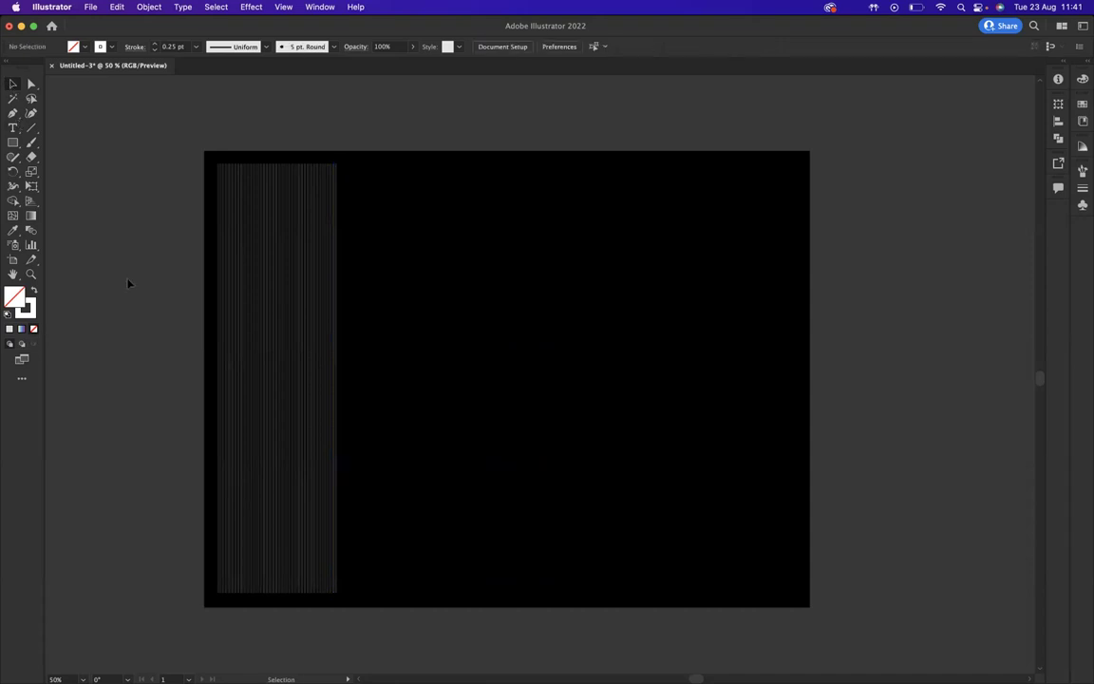
Draw a zigzag Curvature path from the top down to the bottom beside the lines.
click(31, 113)
click(533, 181)
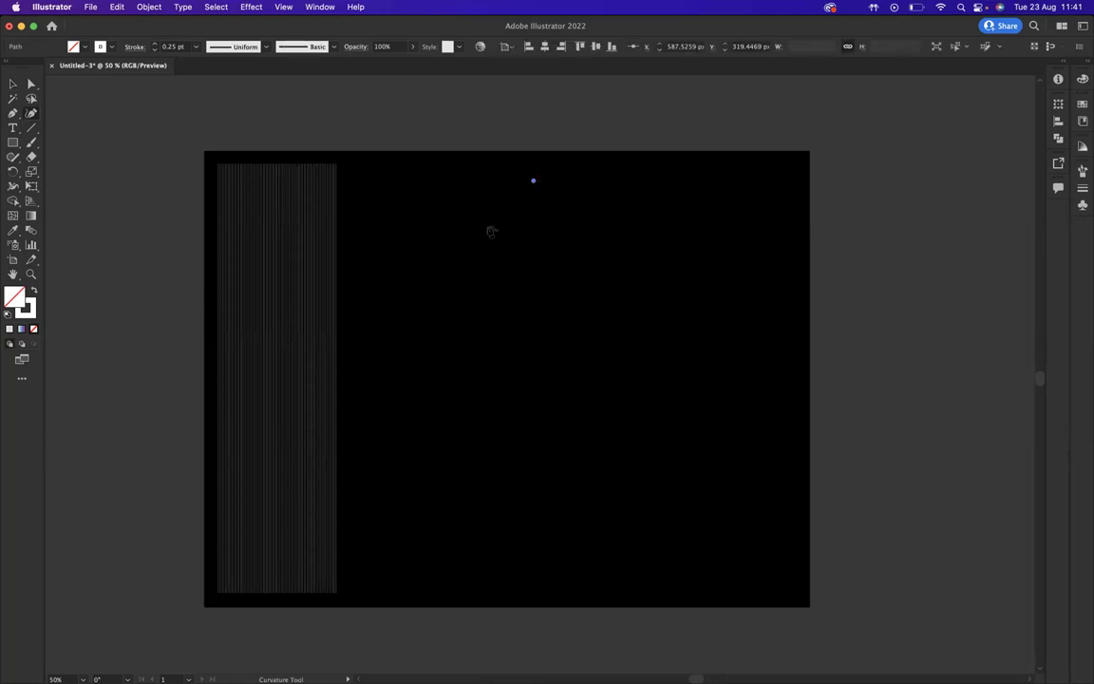
click(488, 226)
click(562, 266)
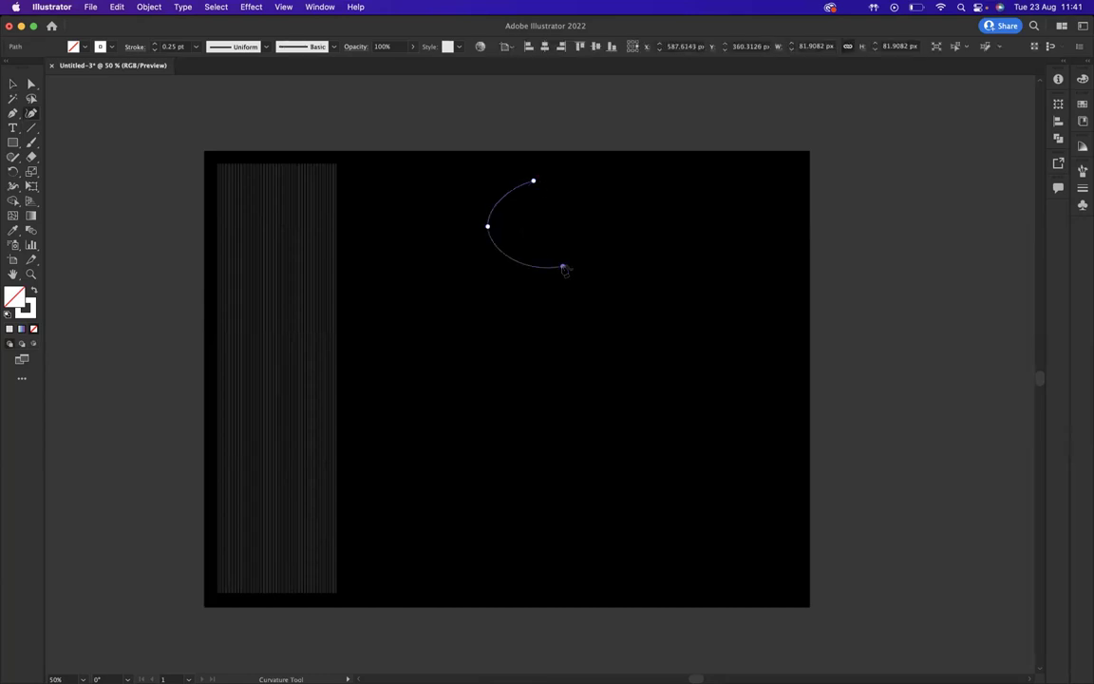
click(480, 346)
click(579, 420)
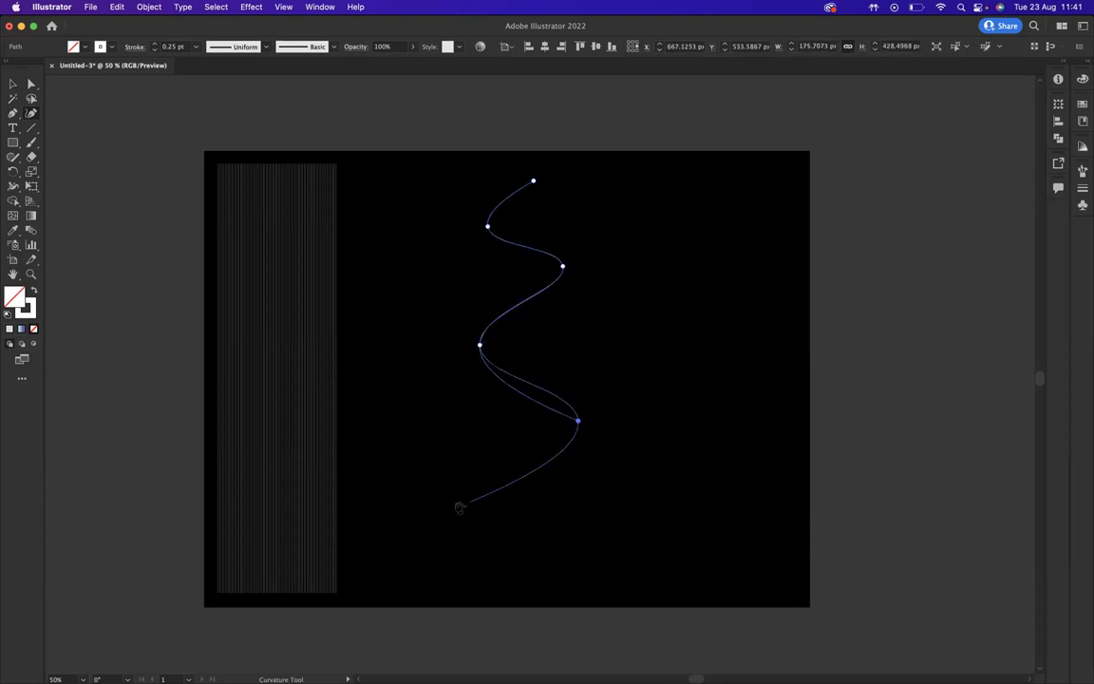
click(460, 481)
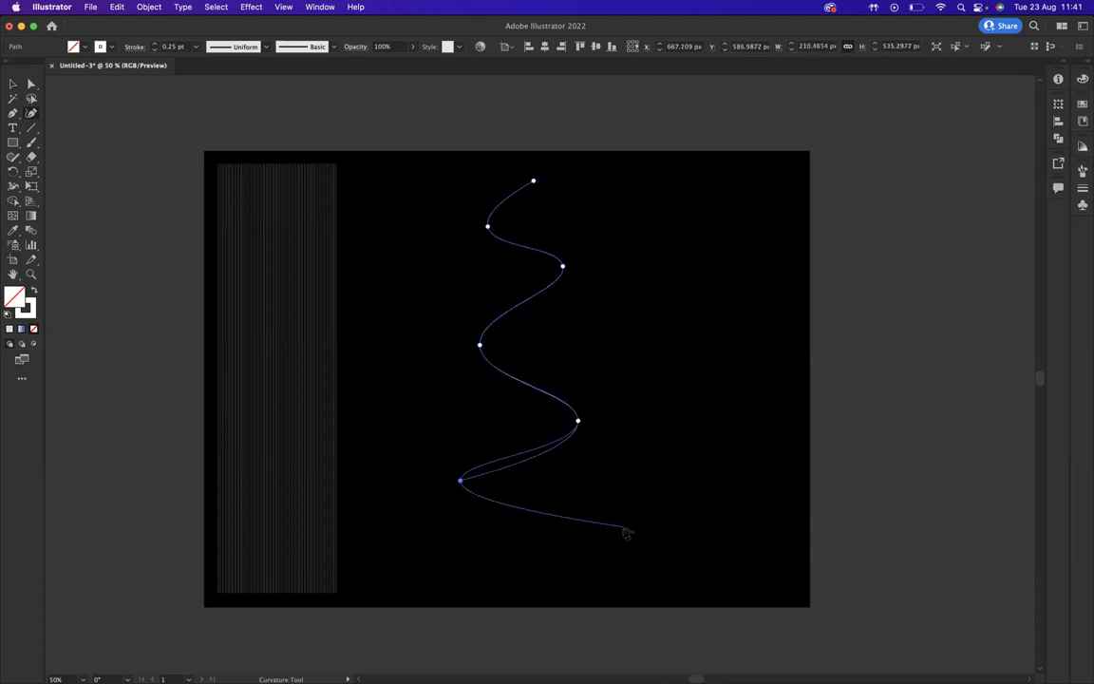
click(622, 532)
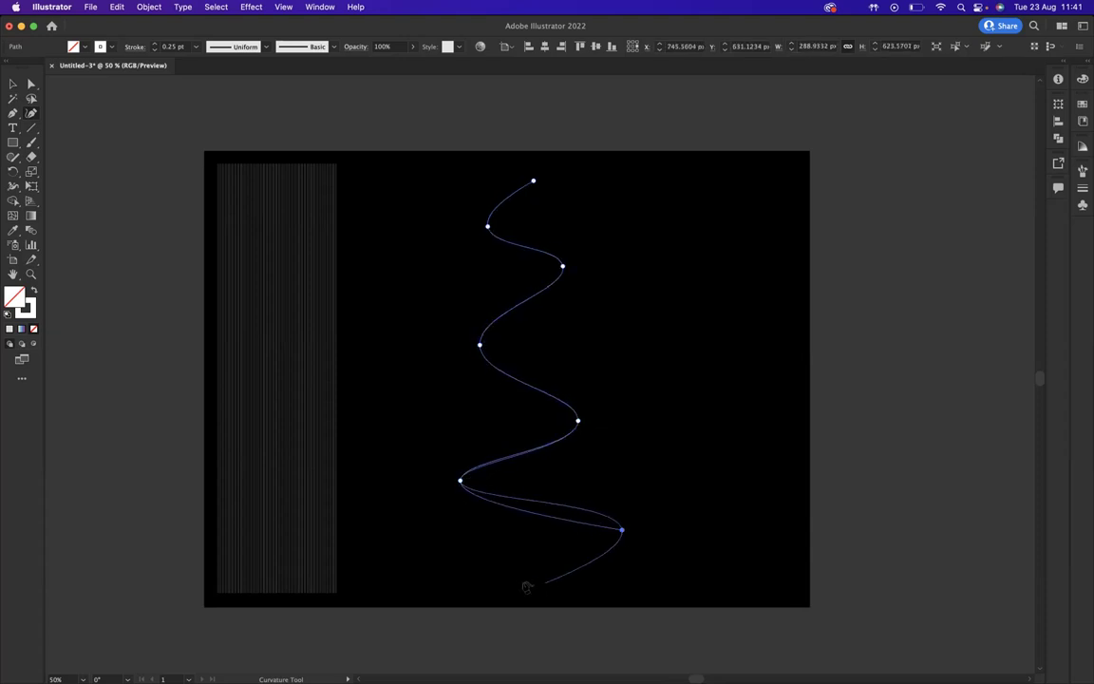
click(472, 586)
Zigzag the path back up, crossing itself, and close it at the top anchor.
click(576, 469)
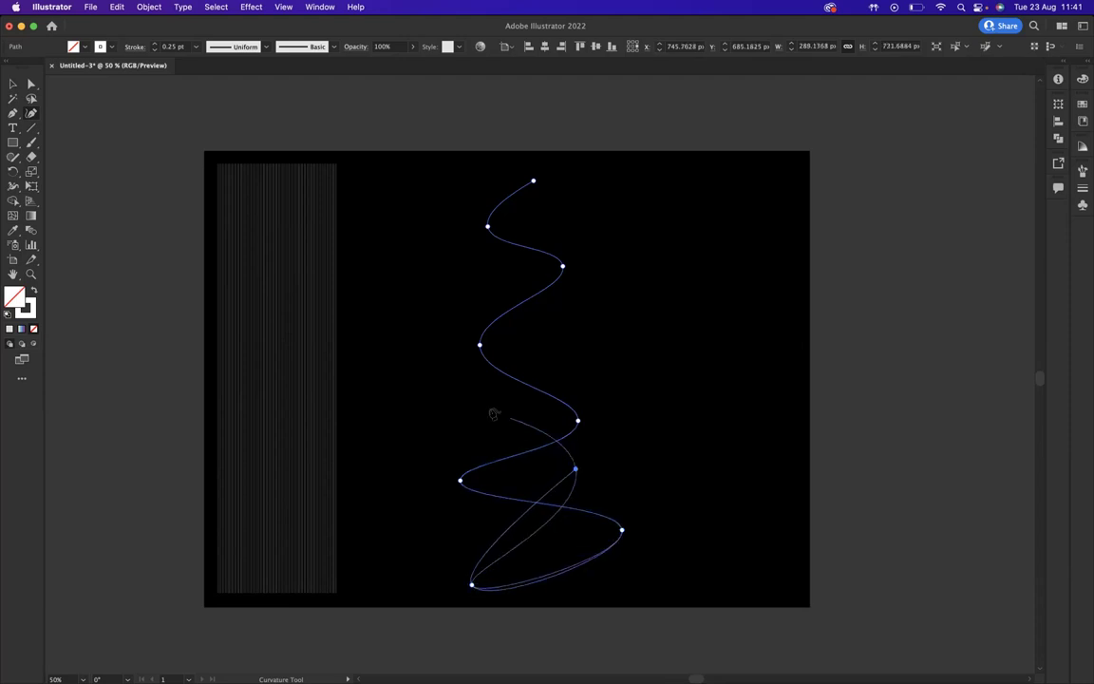
click(484, 413)
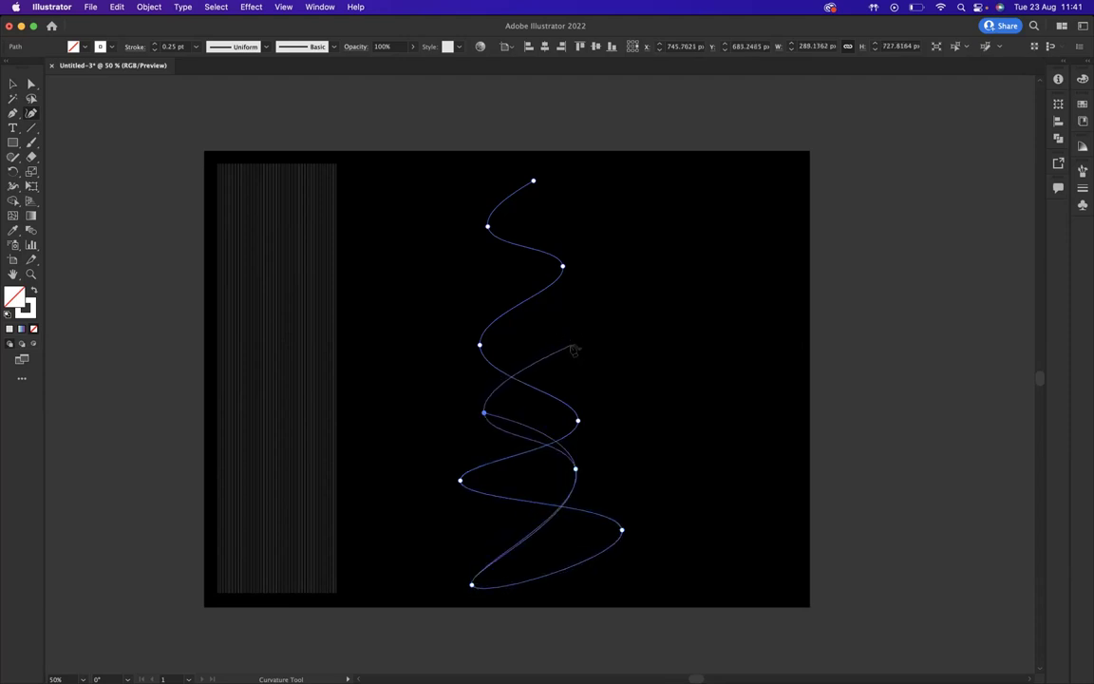
click(483, 283)
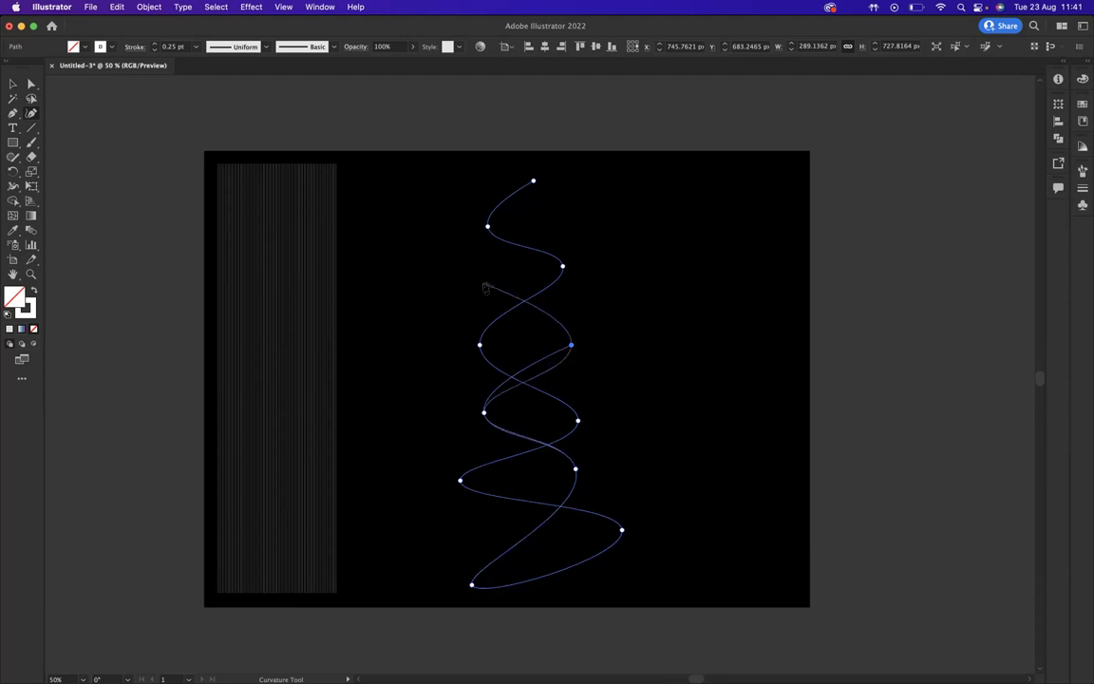
click(560, 228)
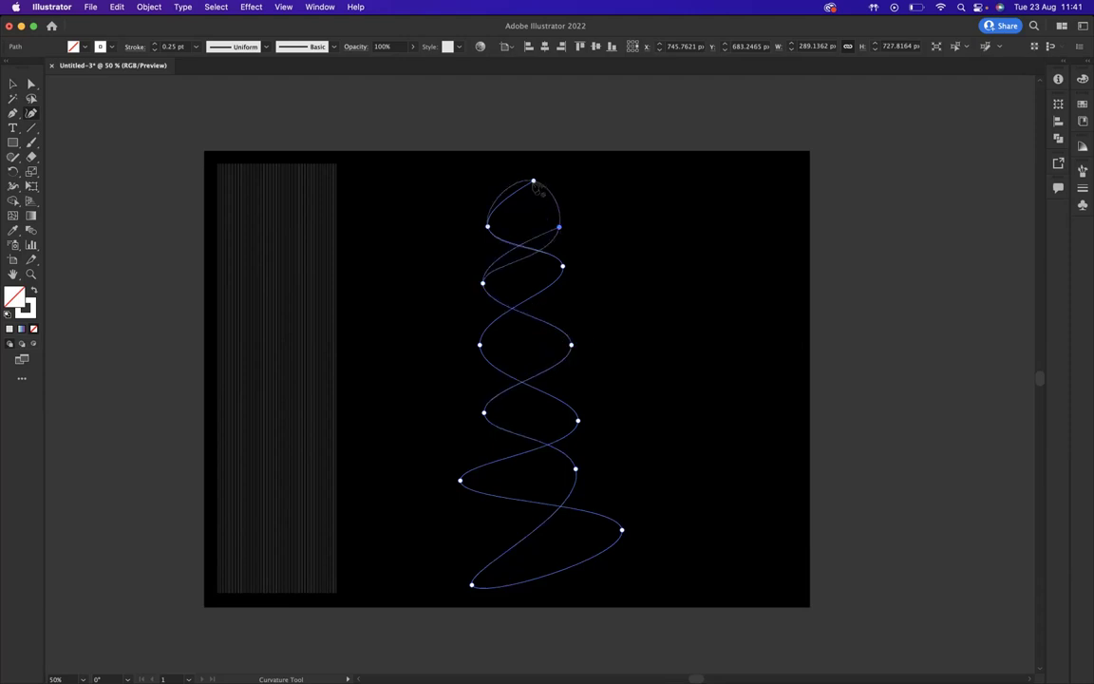
click(534, 181)
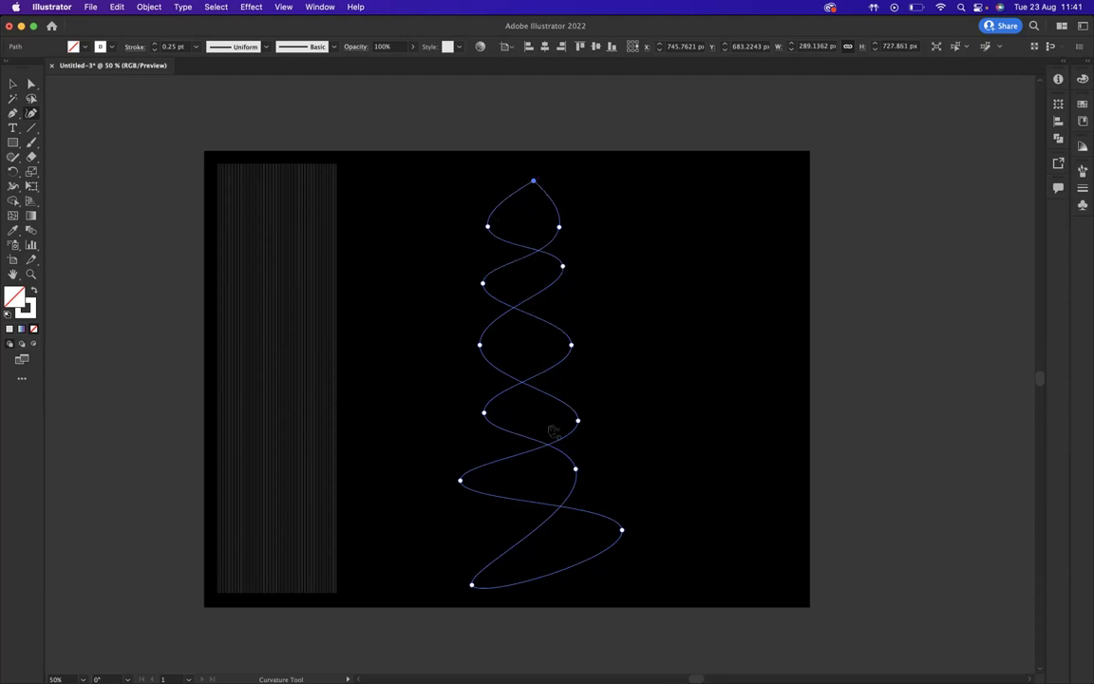
Fill the wavy shape white with no stroke and move it over the vertical lines.
key(shift+x)
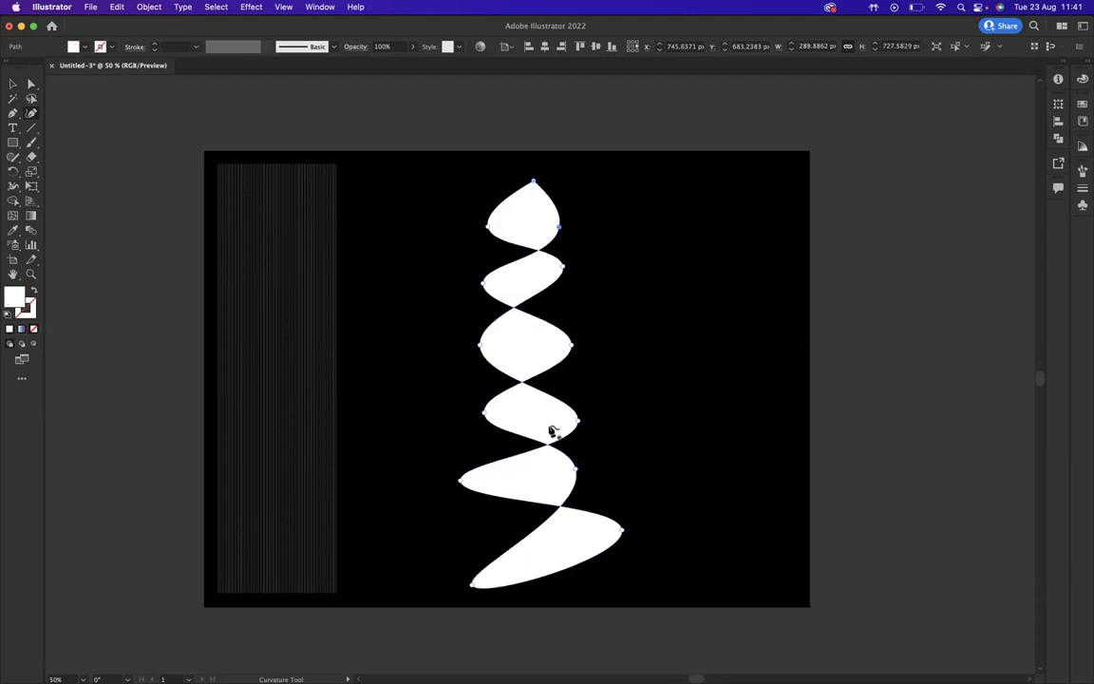
click(13, 85)
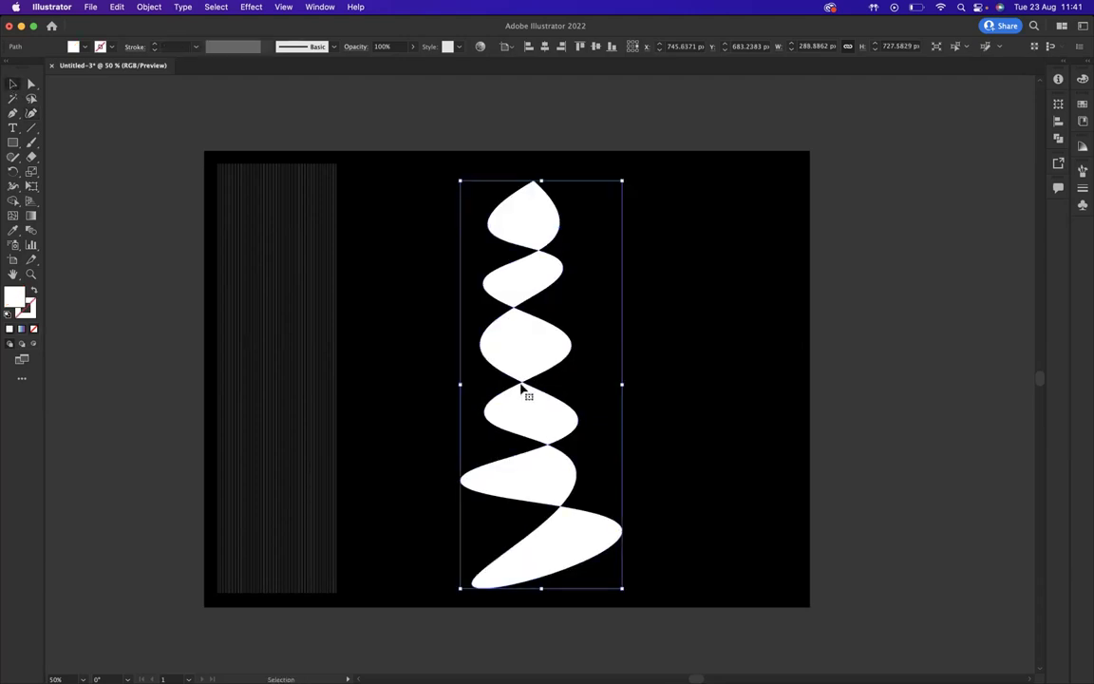
drag(532, 381, 281, 378)
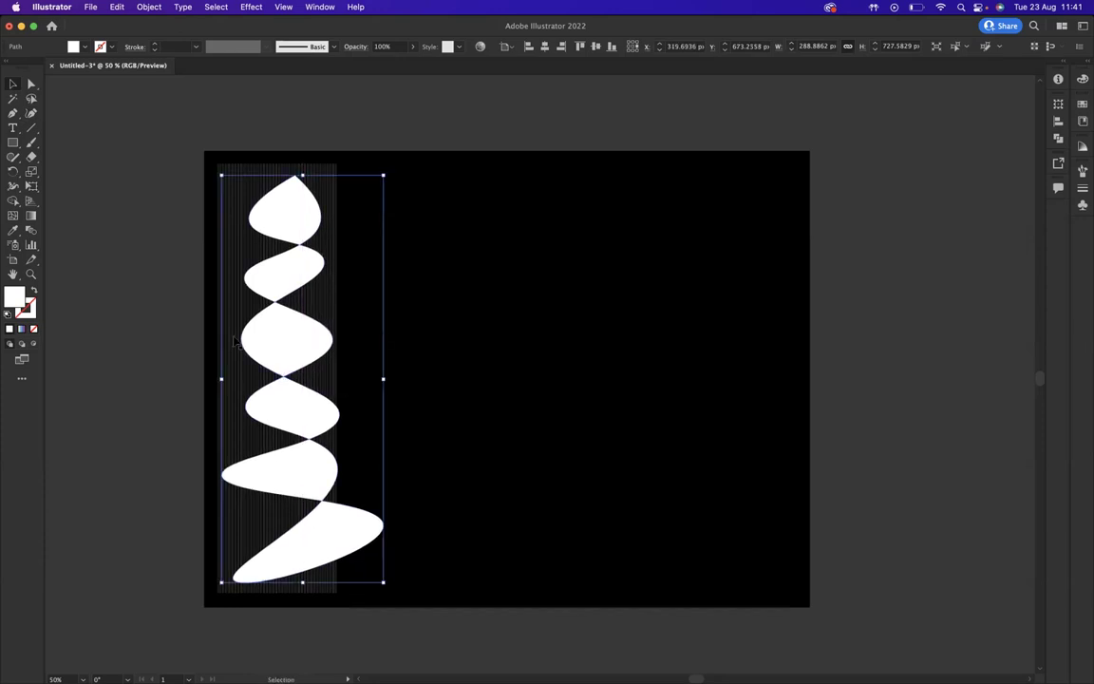
Marquee-select the lines and shape together and bring up Object > Envelope Distort.
drag(149, 176, 396, 377)
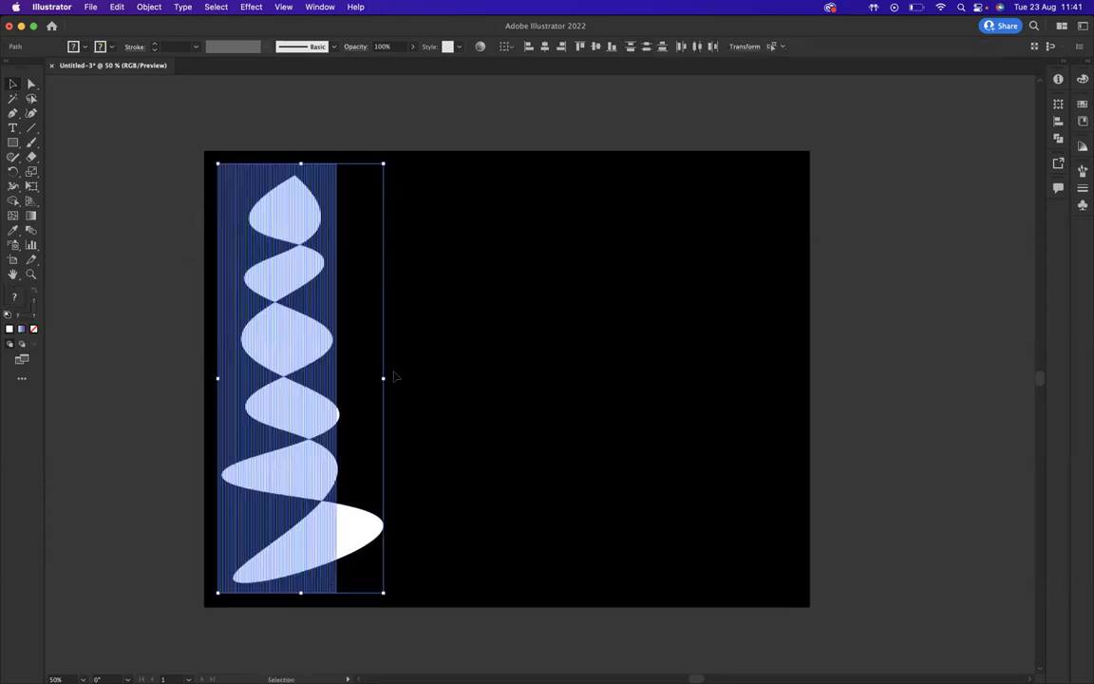
click(148, 8)
mouse_move(160, 381)
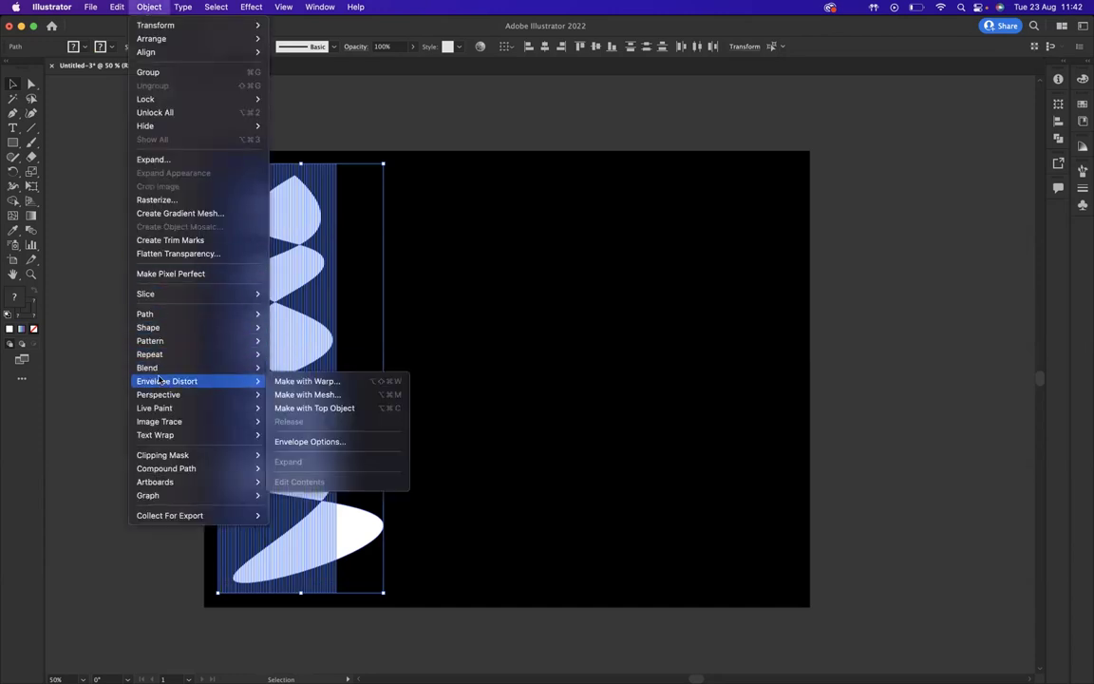
Apply Make with Top Object and centre the resulting swirl horizontally on the artboard.
click(315, 409)
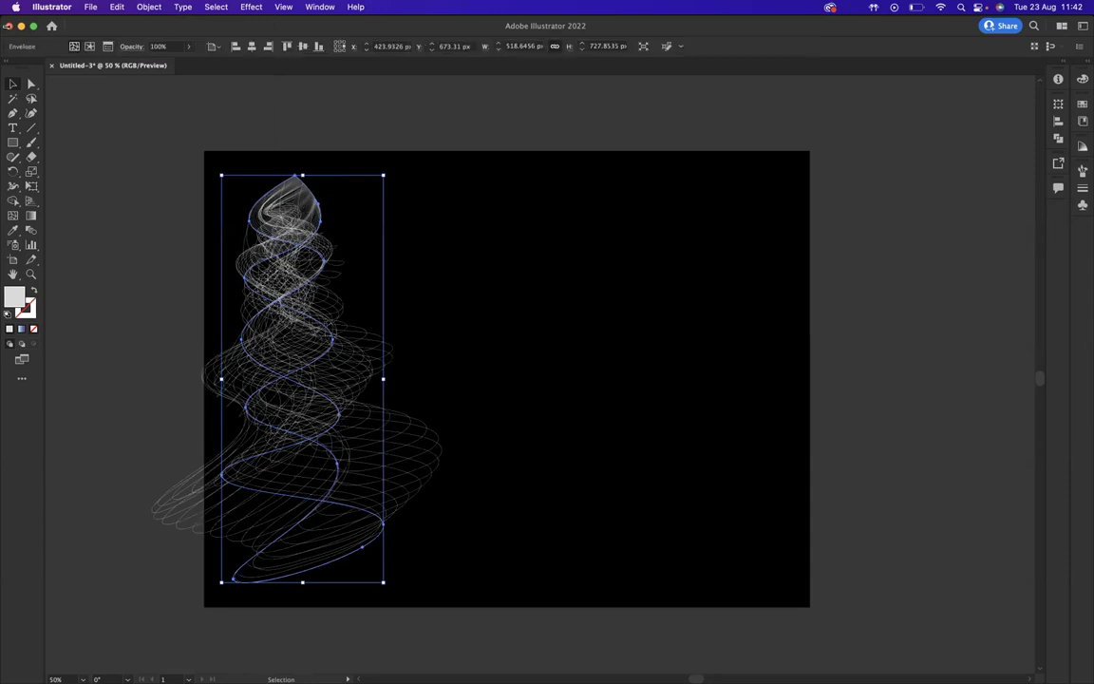
drag(283, 269, 482, 269)
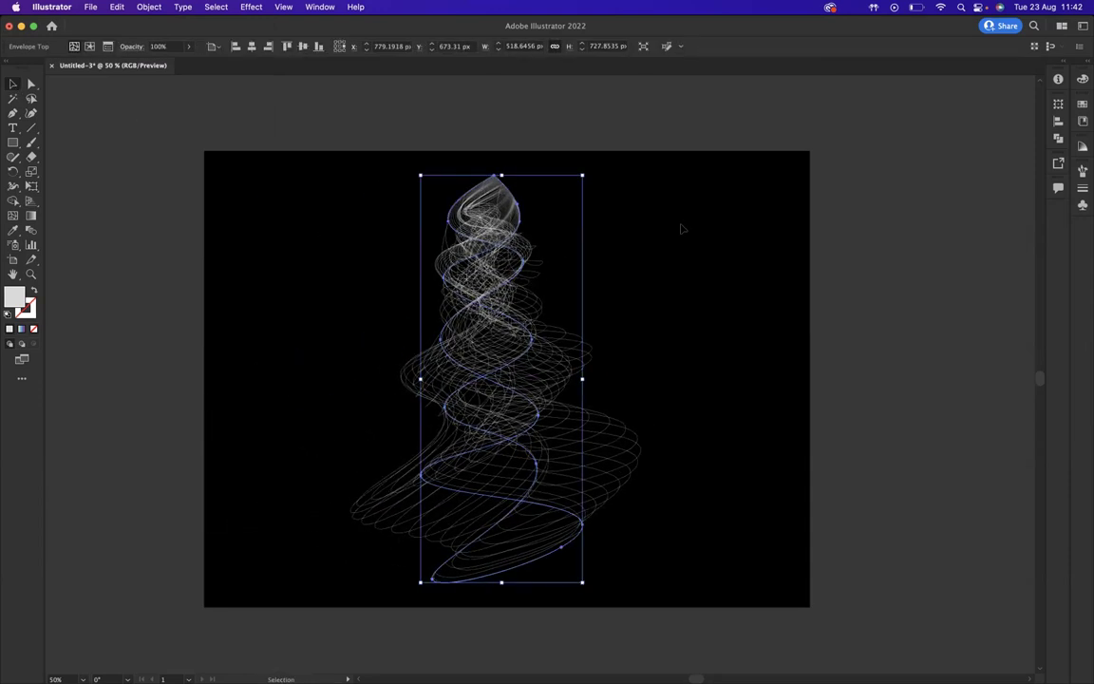
click(252, 45)
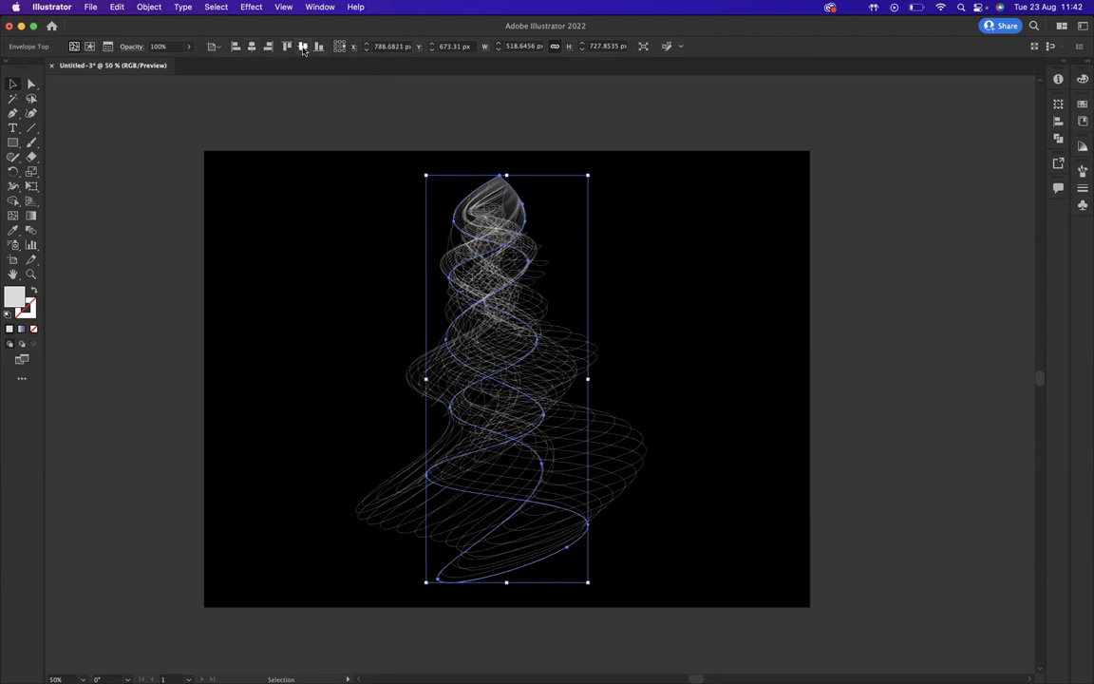
Deselect and view the swirl in full screen with the artboard fit to the window.
click(680, 317)
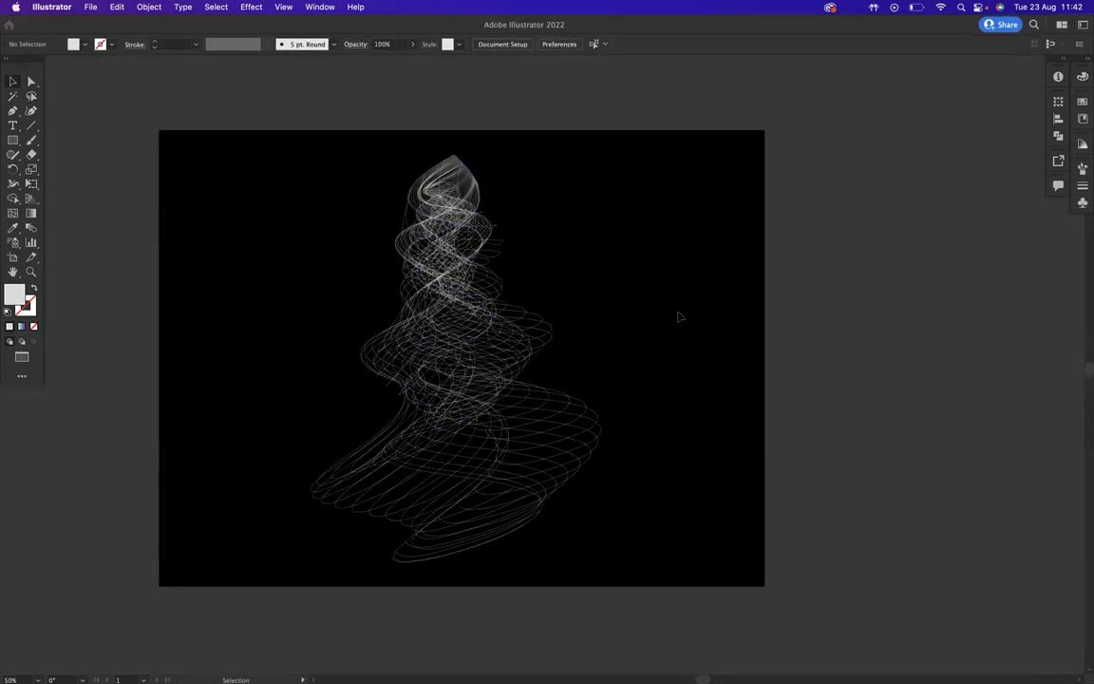
key(f)
key(ctrl+0)
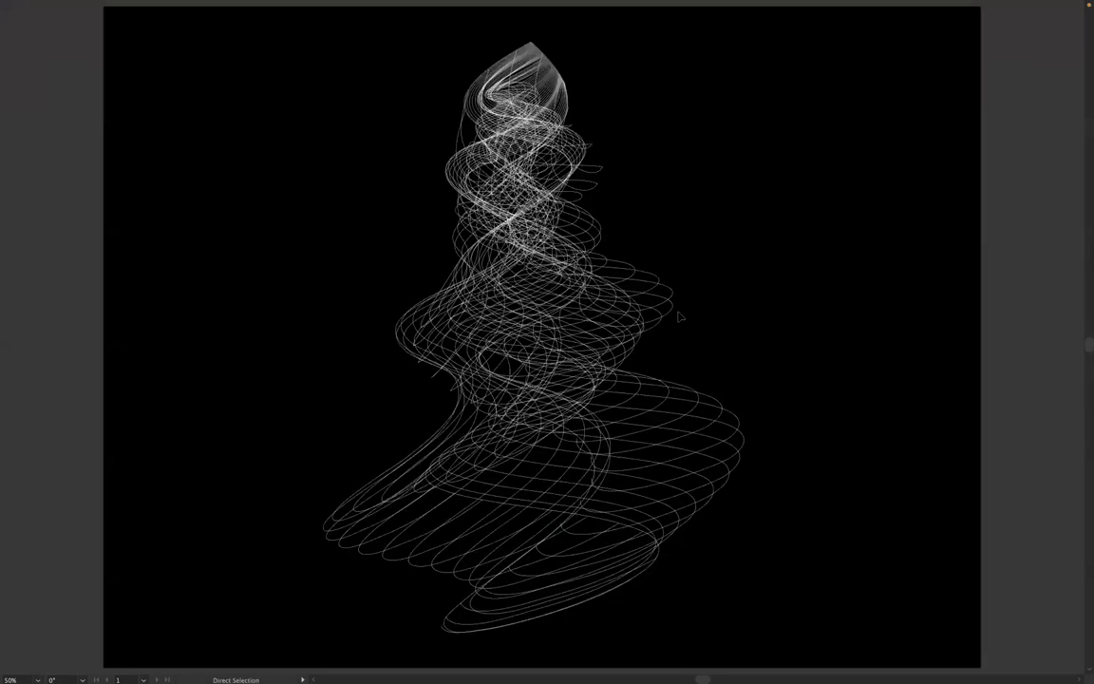